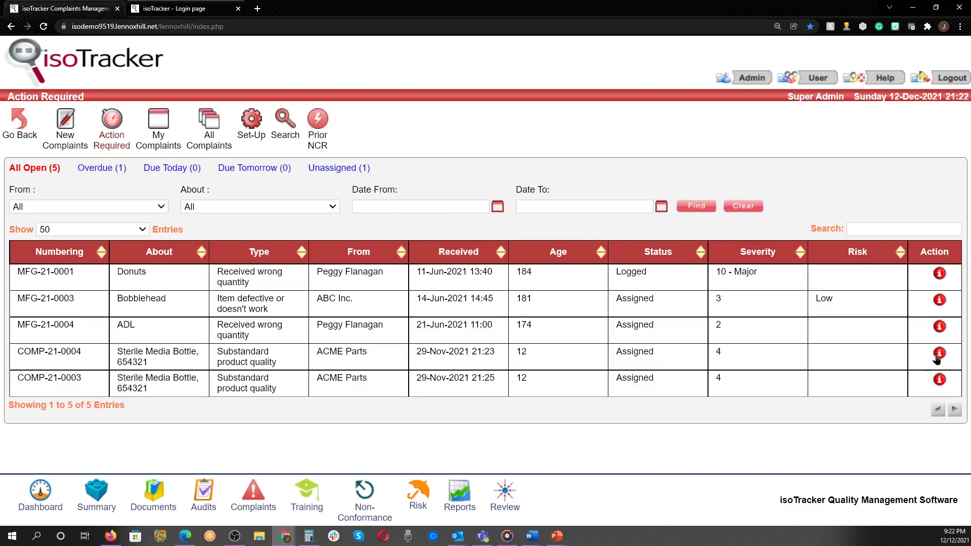
Step: Open complaint COMP-21-0004 and start logging a new risk from its risk analysis section
left_click(939, 353)
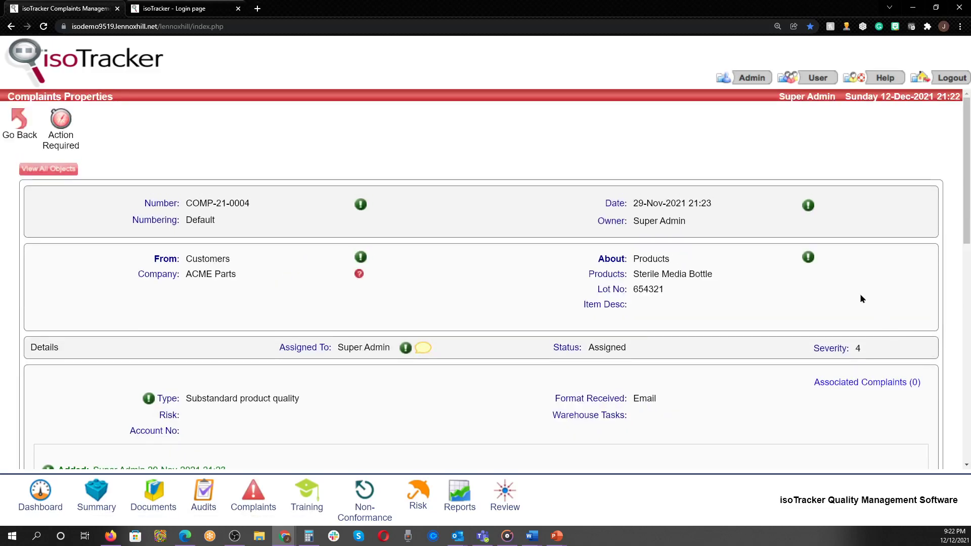
scroll(856, 285, "down", 1)
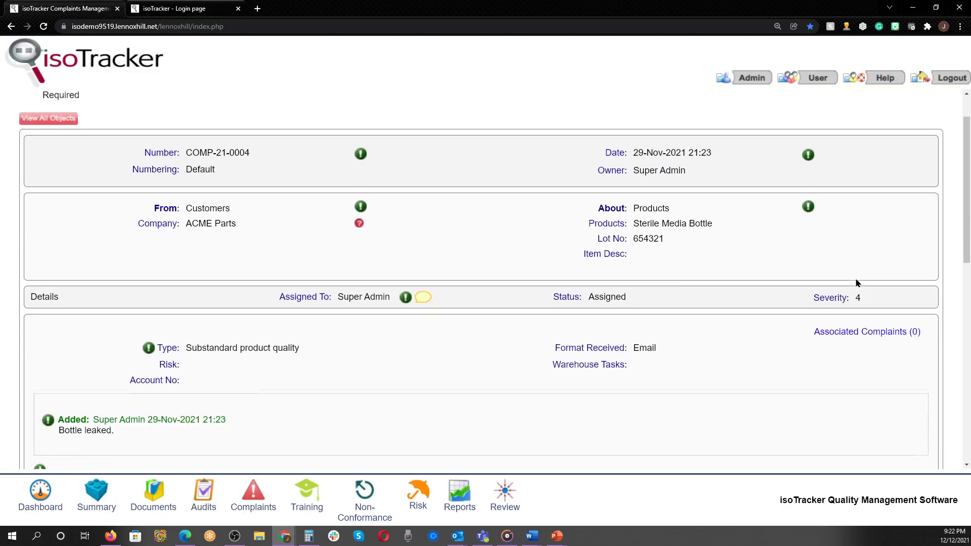
scroll(856, 283, "down", 4)
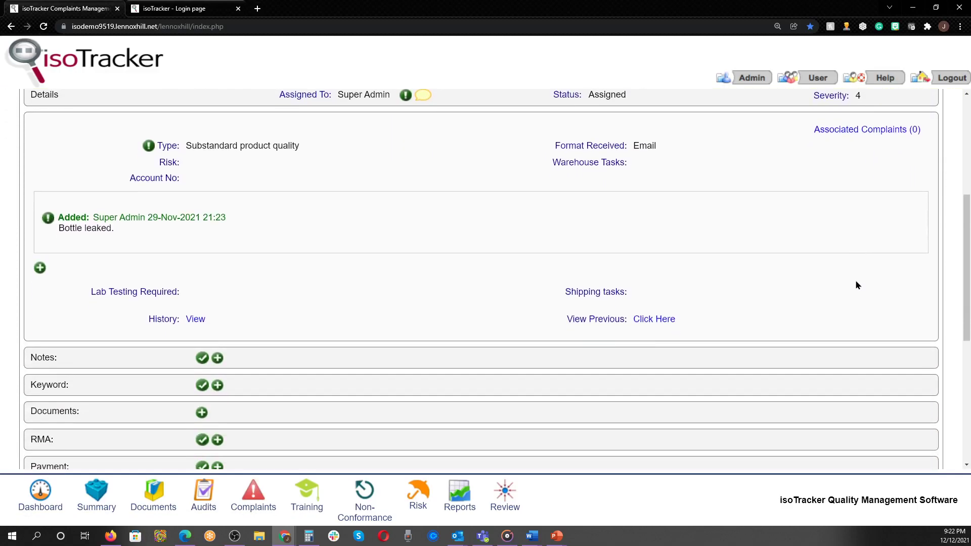
scroll(856, 284, "down", 5)
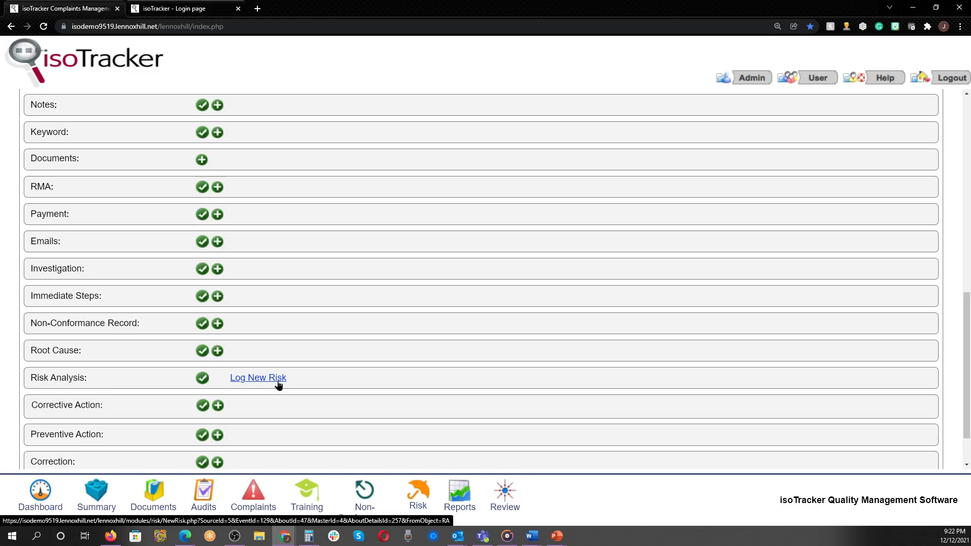
left_click(258, 378)
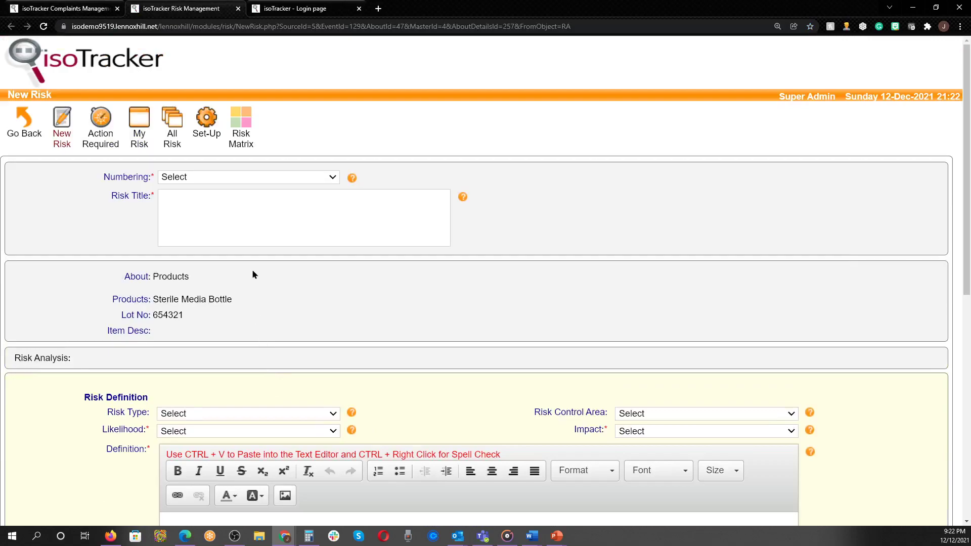
Step: Set the new risk's numbering to Risk and enter the risk title "Leaking Bottles"
left_click(295, 177)
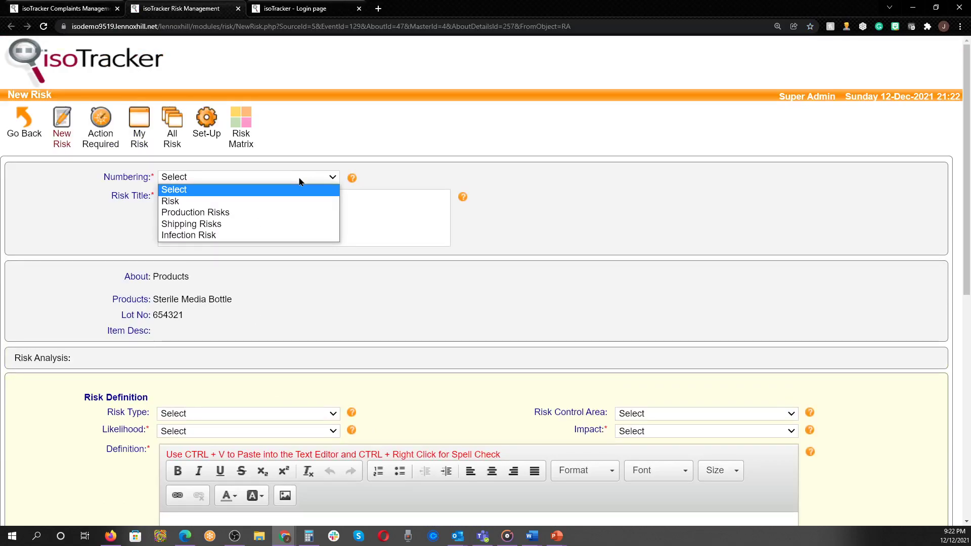
left_click(291, 203)
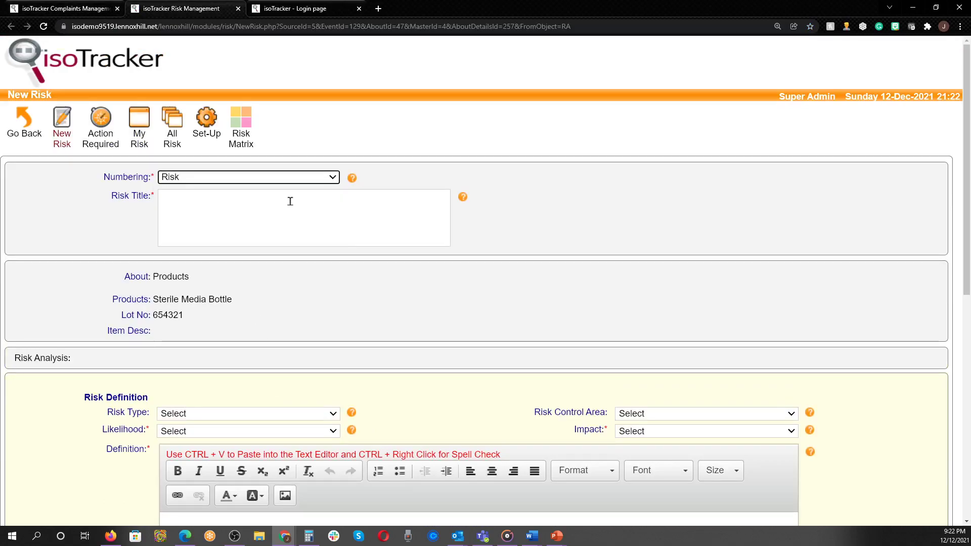
left_click(290, 202)
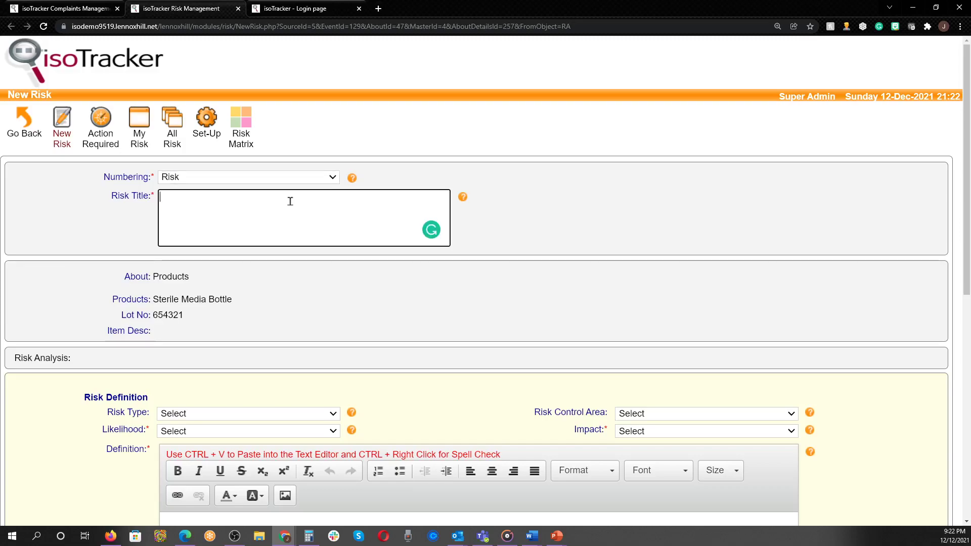
type("Leak")
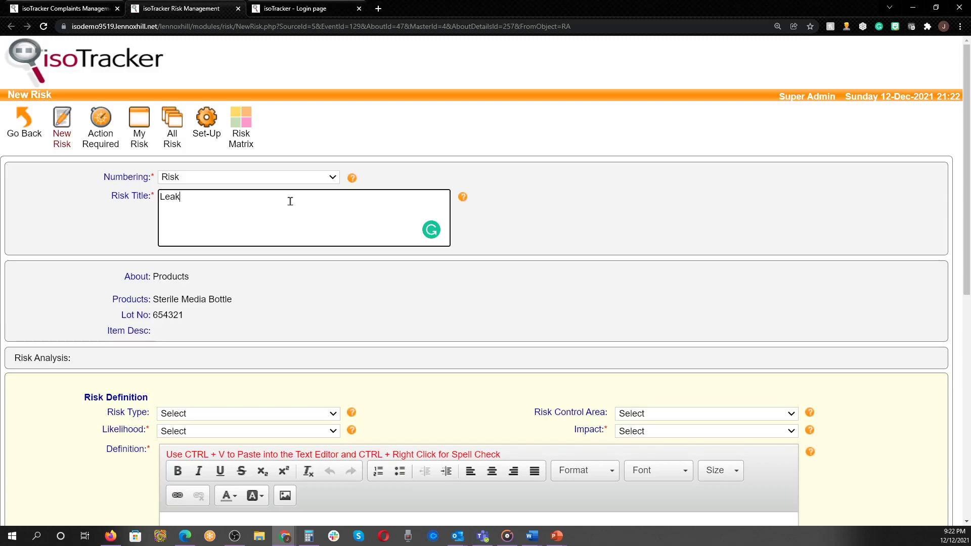
type("ing Bottles")
Step: Set the risk definition's likelihood to Possible and its impact to Moderate
scroll(364, 359, "down", 2)
left_click(331, 281)
left_click(324, 281)
left_click(316, 281)
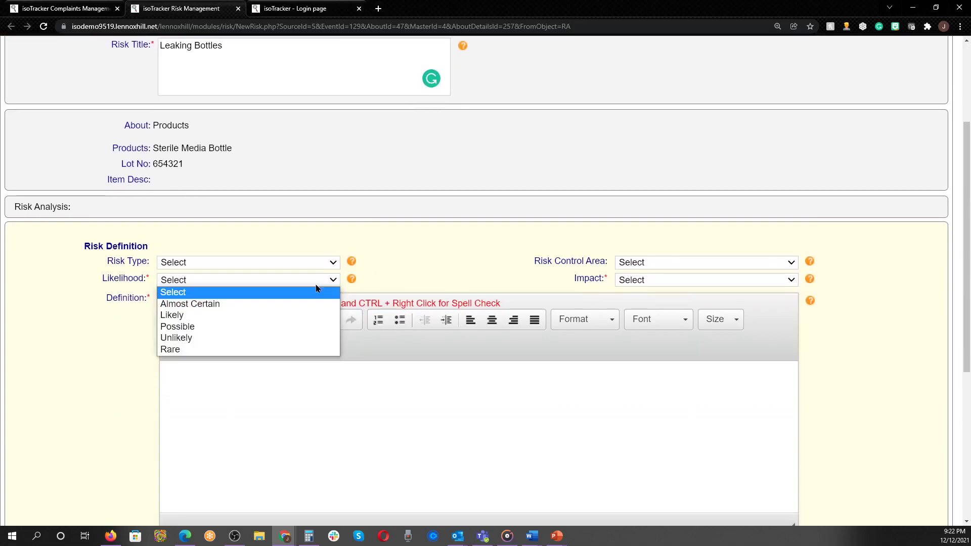
left_click(282, 329)
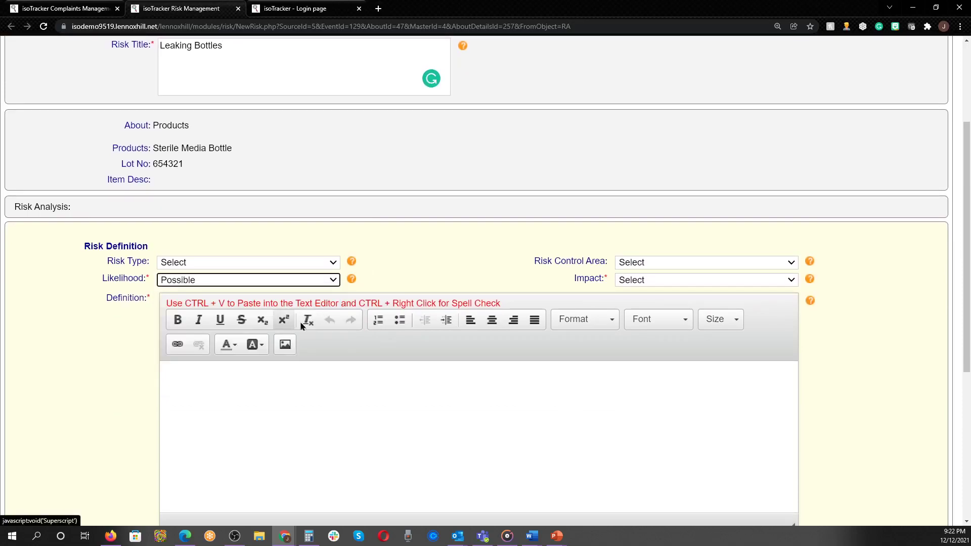
left_click(673, 282)
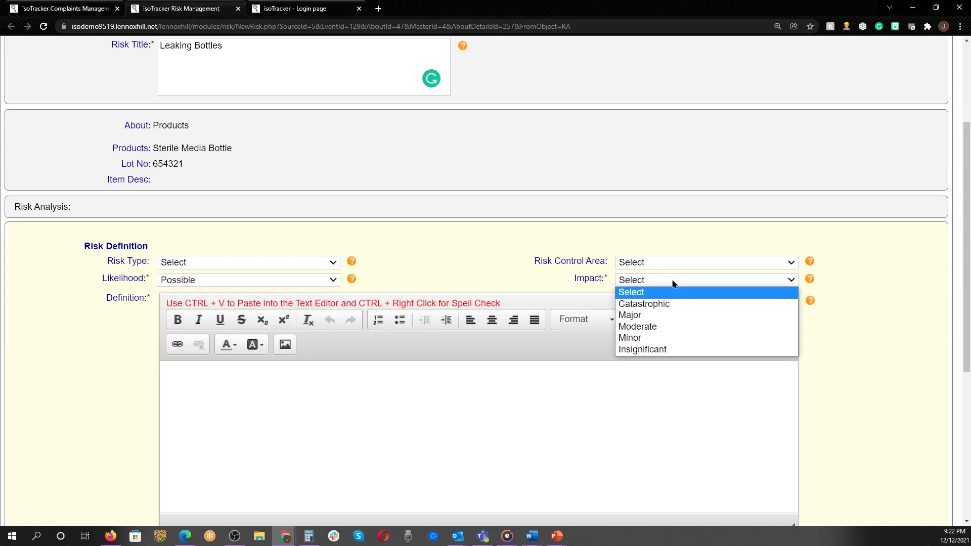
left_click(671, 327)
Step: Enter "Non-sterile product" as the risk's definition text
left_click(585, 395)
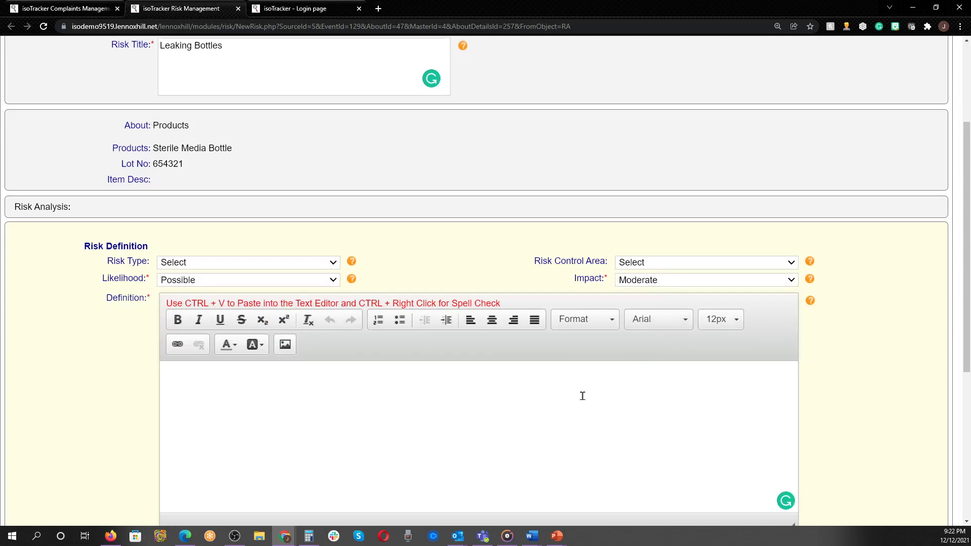
scroll(582, 395, "down", 1)
type("Non-sterile product")
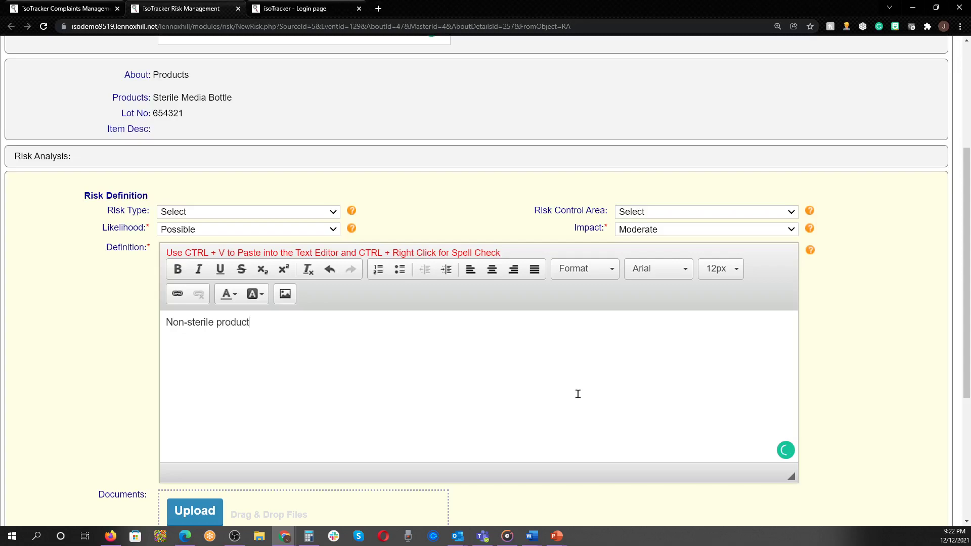
Step: Assign the new risk to the Super Admin administrator and submit it
scroll(578, 393, "down", 3)
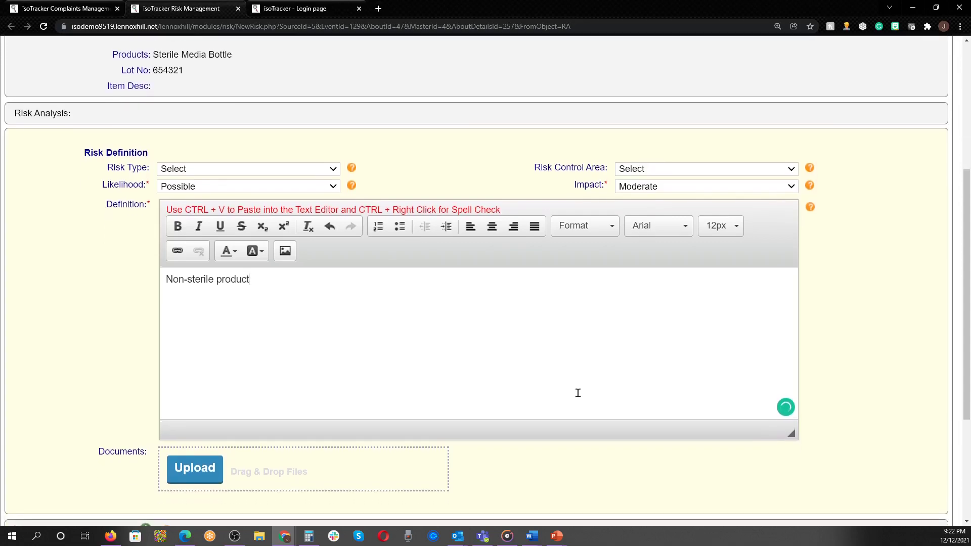
scroll(578, 399, "down", 2)
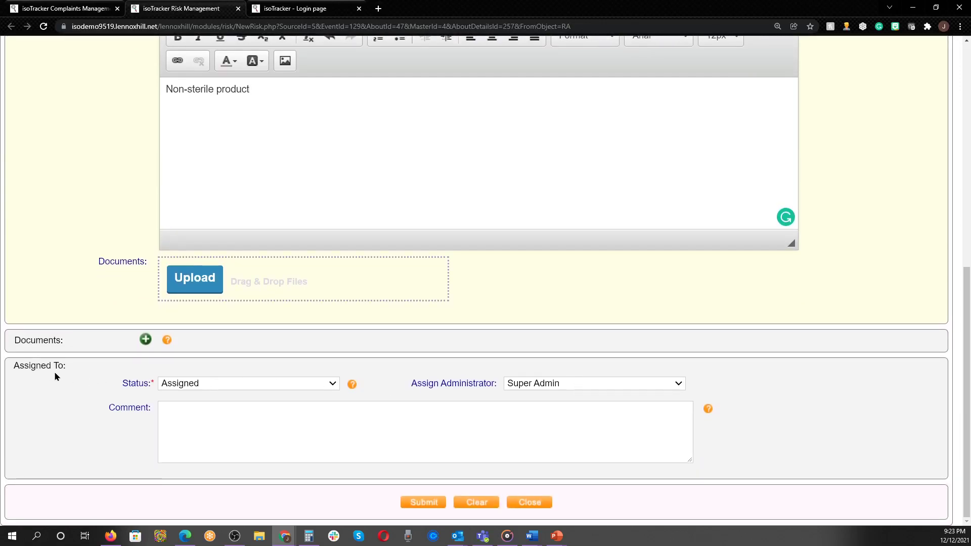
mouse_move(361, 393)
left_click(681, 384)
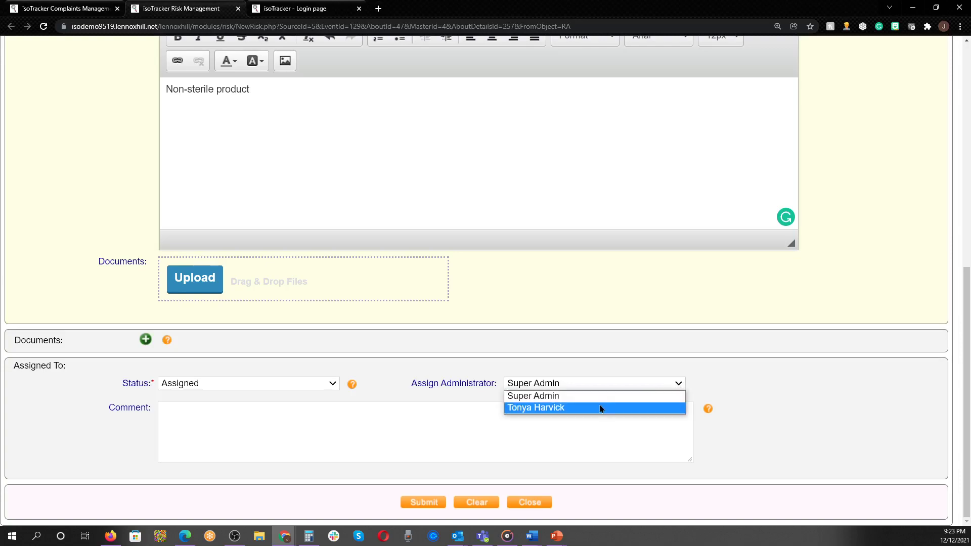
left_click(572, 402)
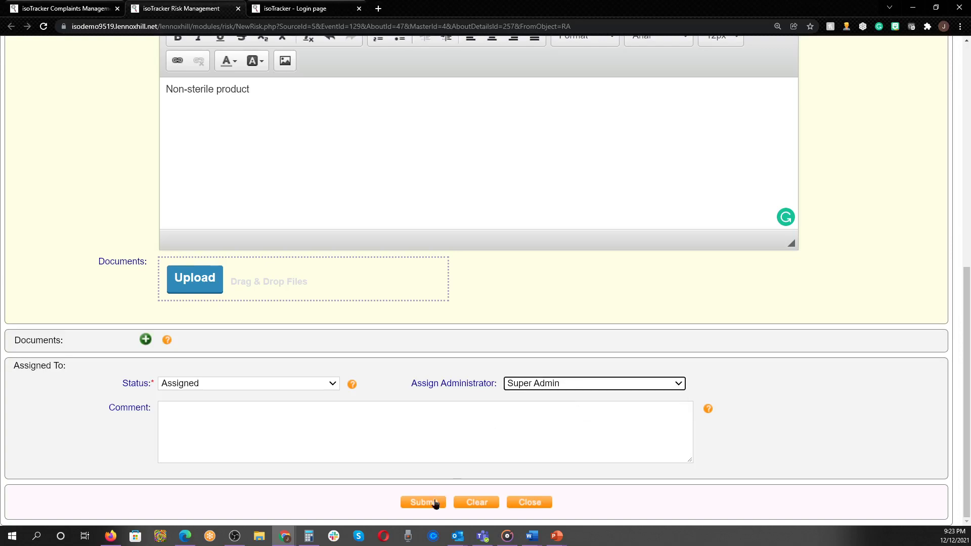
left_click(424, 502)
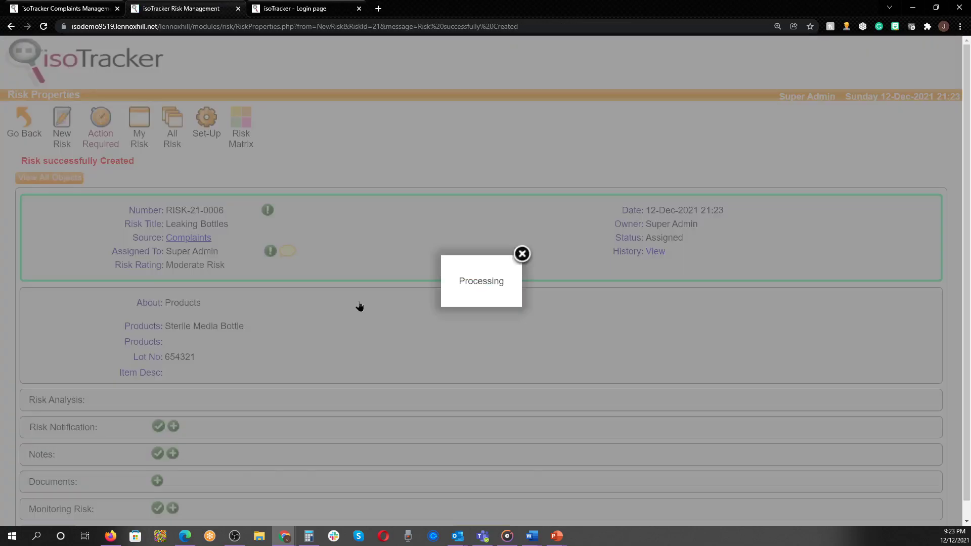
Step: Review the created risk's source and risk rating, and open its source complaint
scroll(366, 291, "up", 1)
scroll(366, 294, "up", 2)
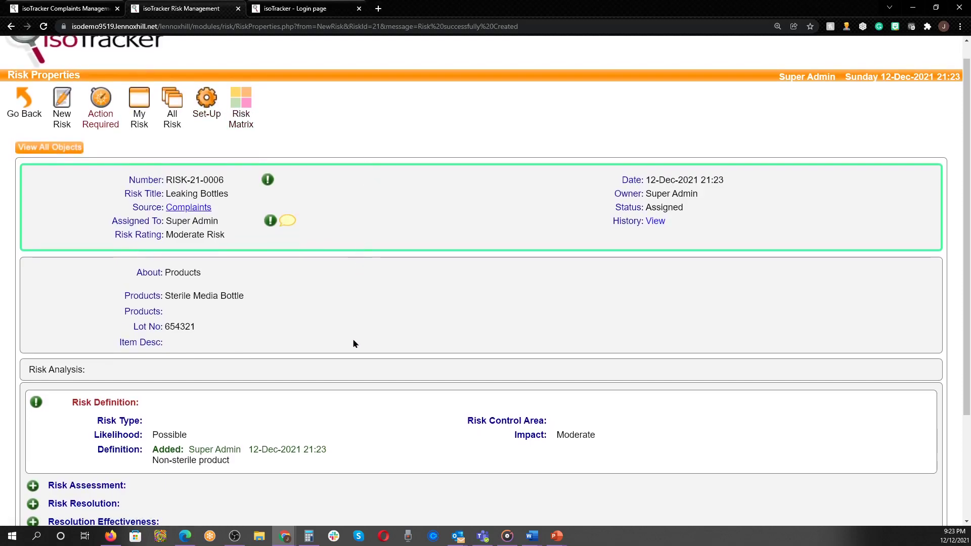
left_click_drag(212, 208, 133, 208)
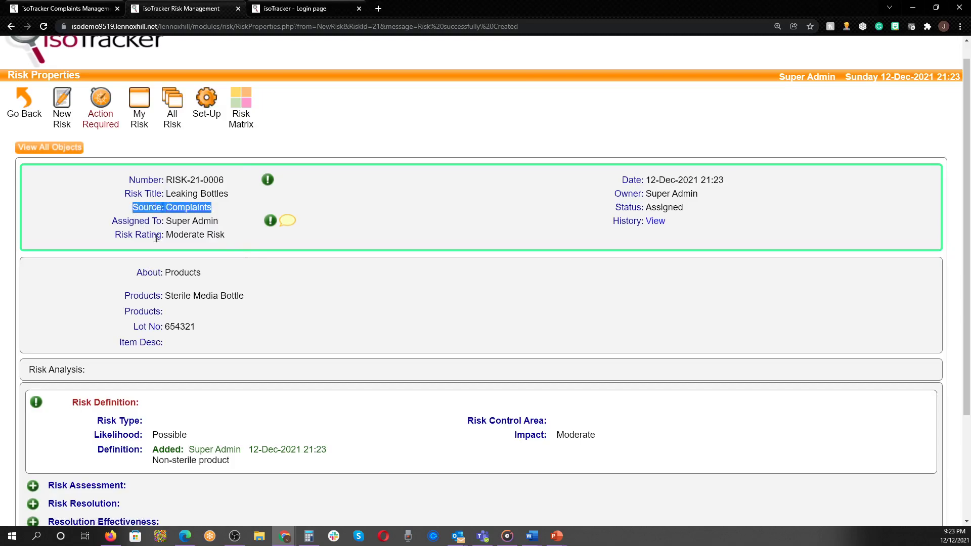
left_click(223, 243)
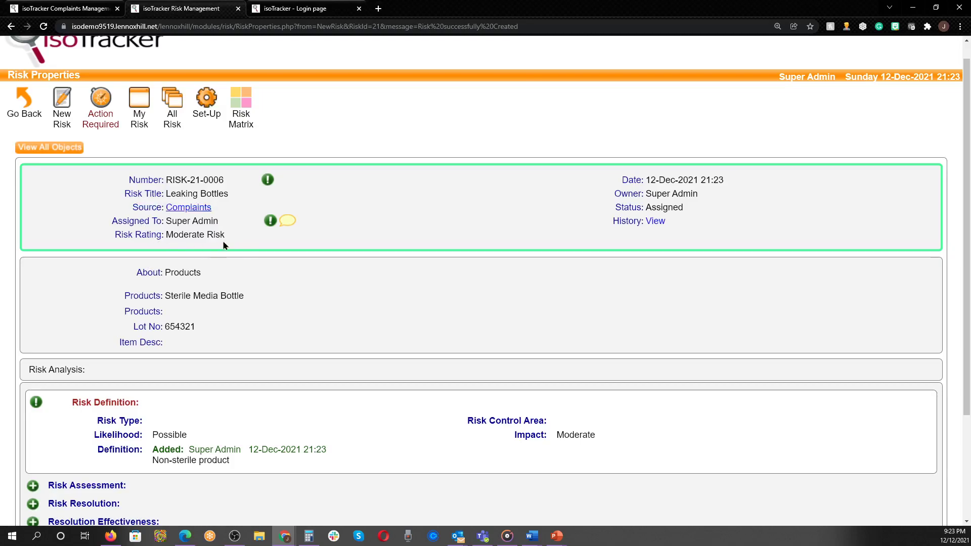
left_click(196, 211)
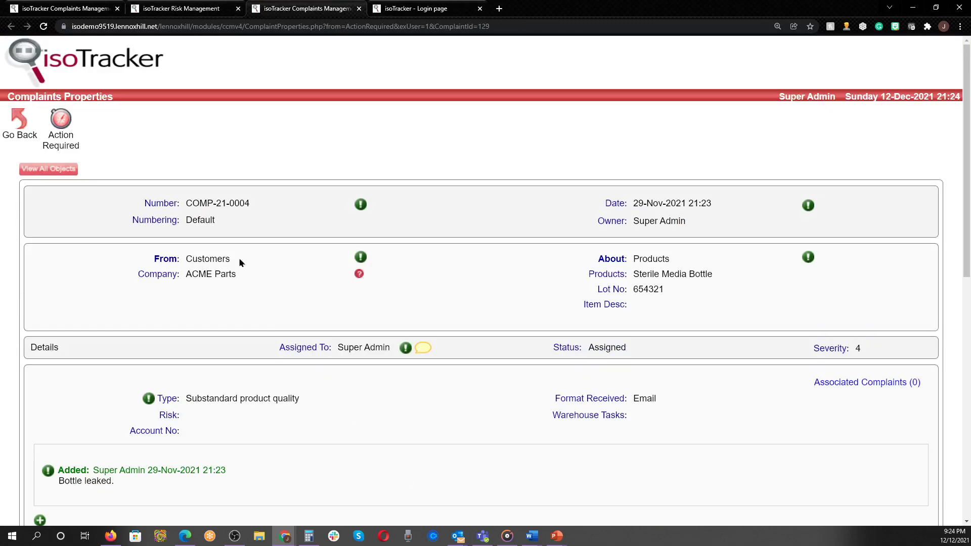
Step: Return to the risk record, view the risks requiring action, and open the risk matrix
left_click(160, 11)
left_click(106, 120)
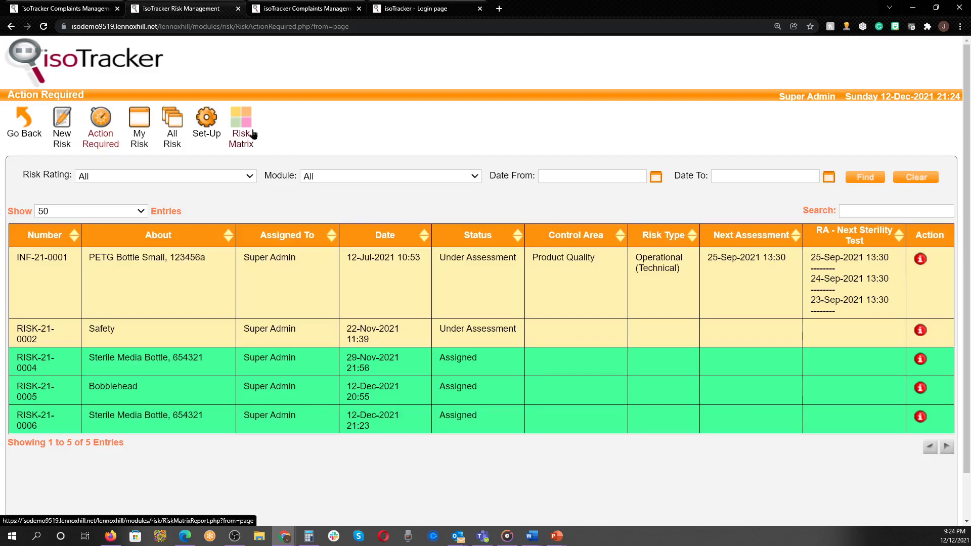
left_click(252, 132)
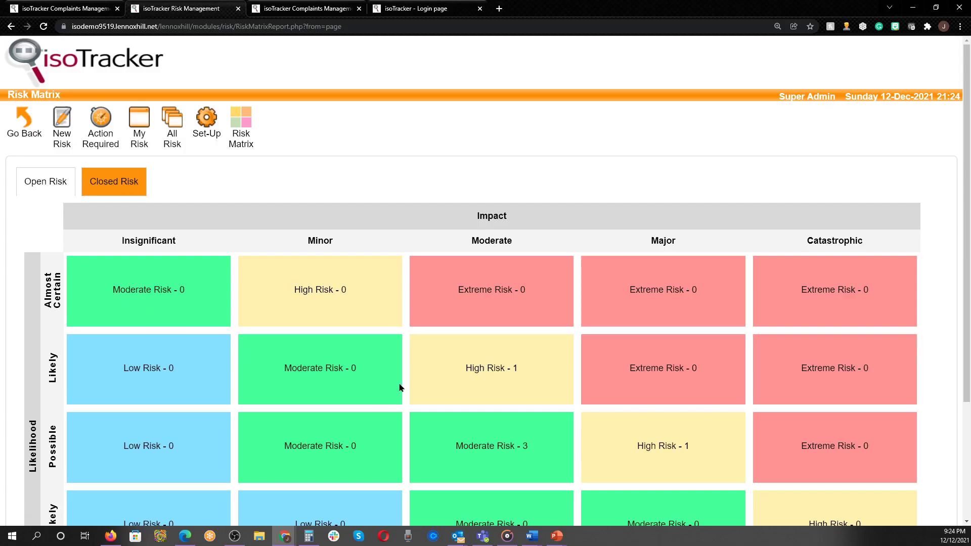
Step: List the open risks in the matrix cells for Likely/Moderate and Possible/Moderate and look through them
scroll(438, 384, "down", 1)
scroll(438, 383, "down", 1)
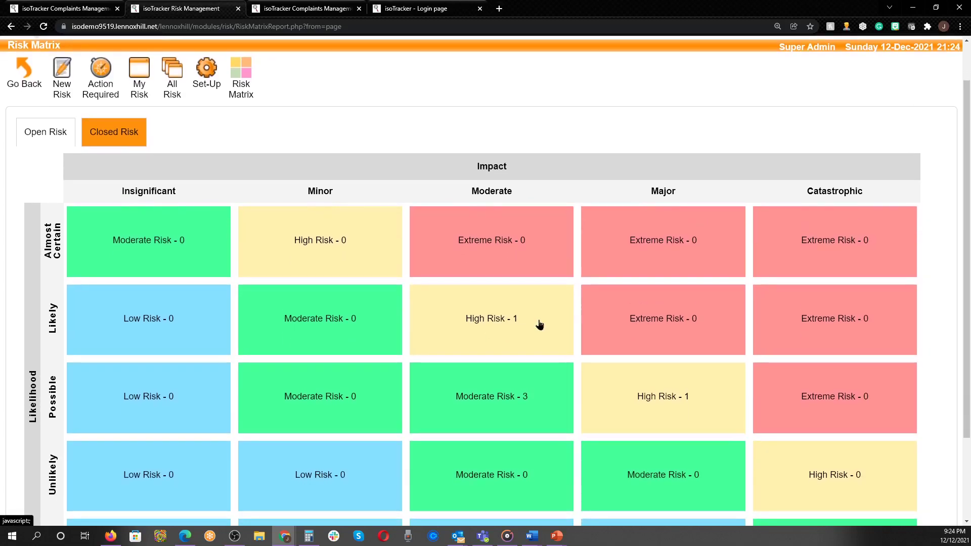
left_click(537, 329)
scroll(535, 332, "down", 3)
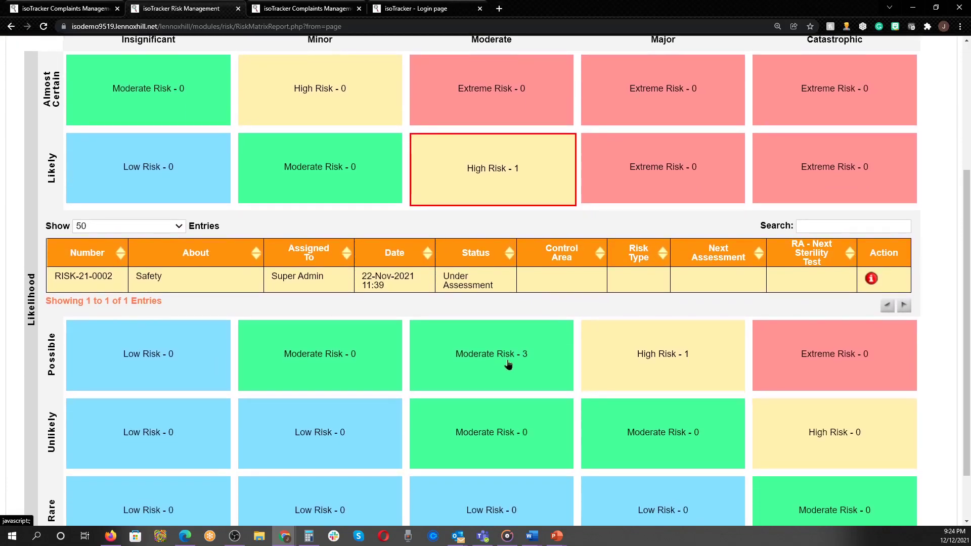
left_click(508, 364)
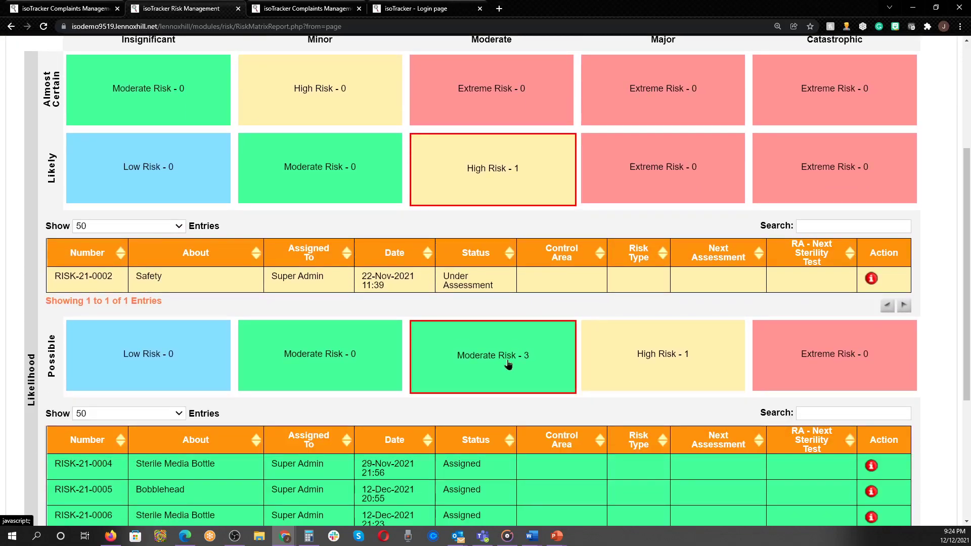
scroll(508, 364, "down", 2)
scroll(419, 349, "down", 1)
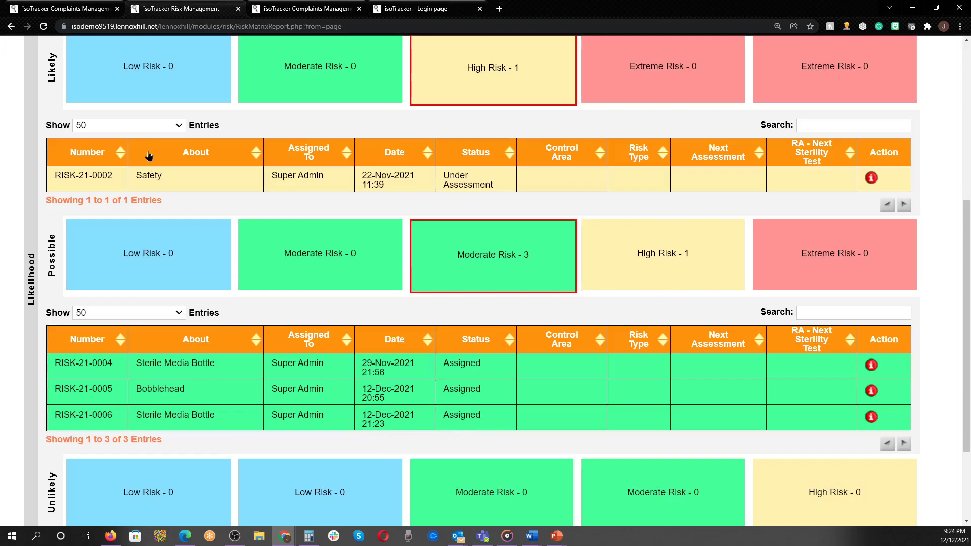
Step: Go back to the complaints requiring action and reopen complaint COMP-21-0004
left_click(62, 9)
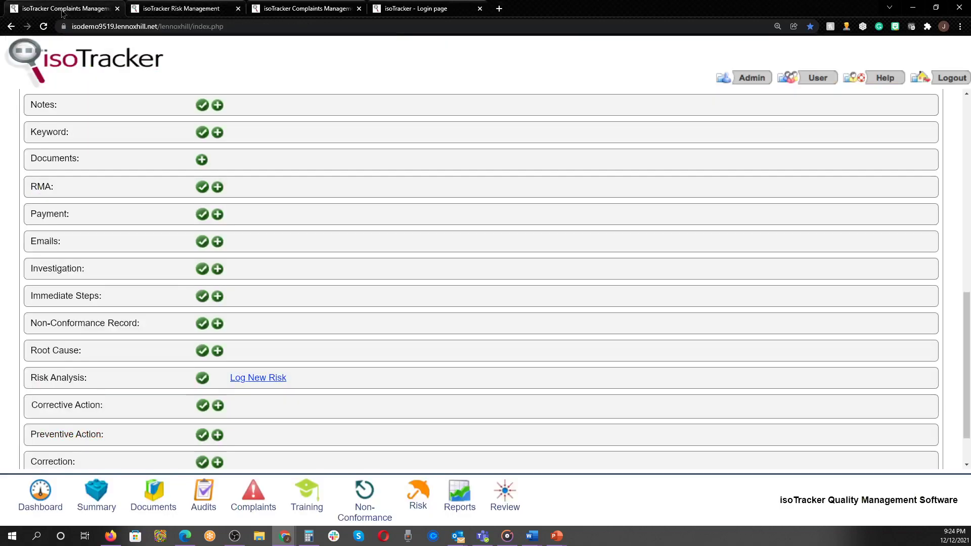
scroll(171, 118, "up", 2)
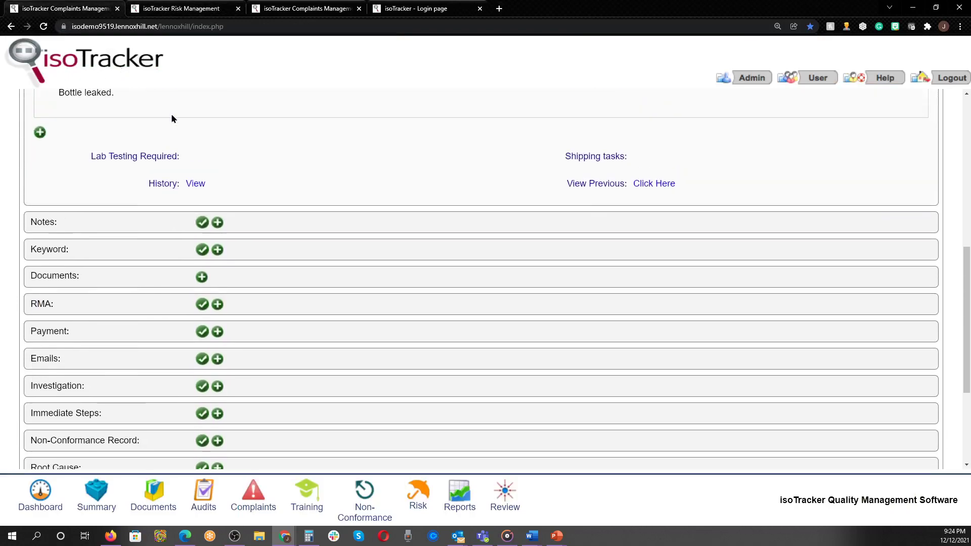
scroll(171, 118, "up", 7)
left_click(61, 137)
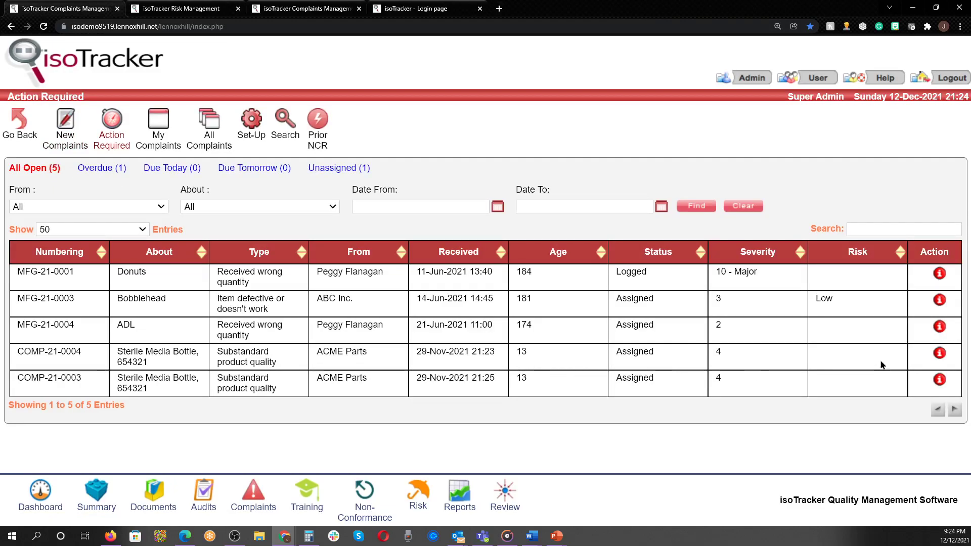
left_click(940, 353)
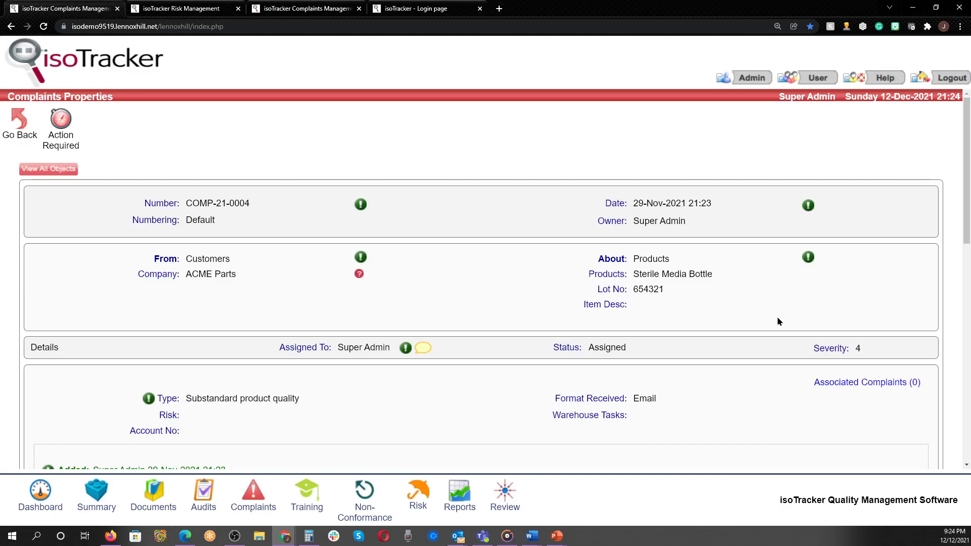
Step: Show the risk linked in the complaint's risk analysis section and open its record to review the details
scroll(777, 317, "down", 10)
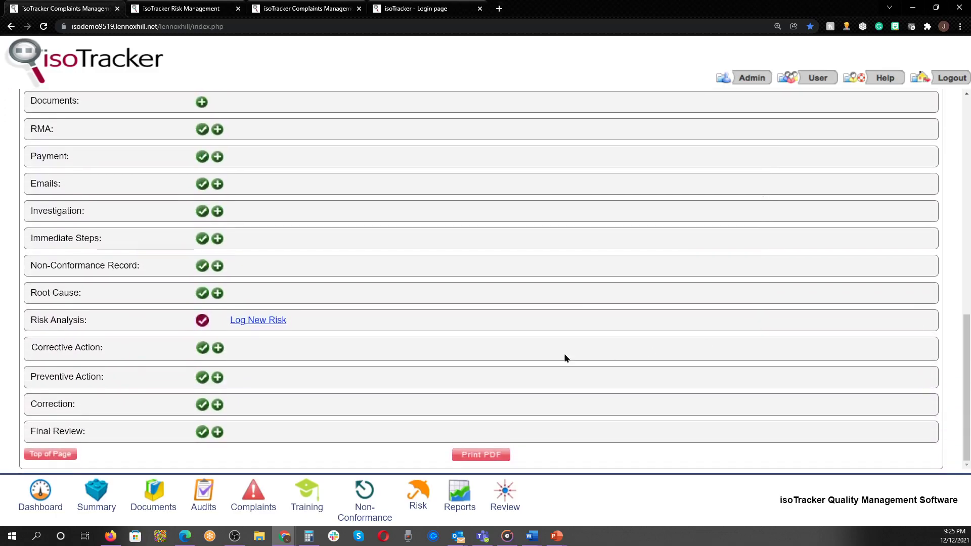
left_click(202, 321)
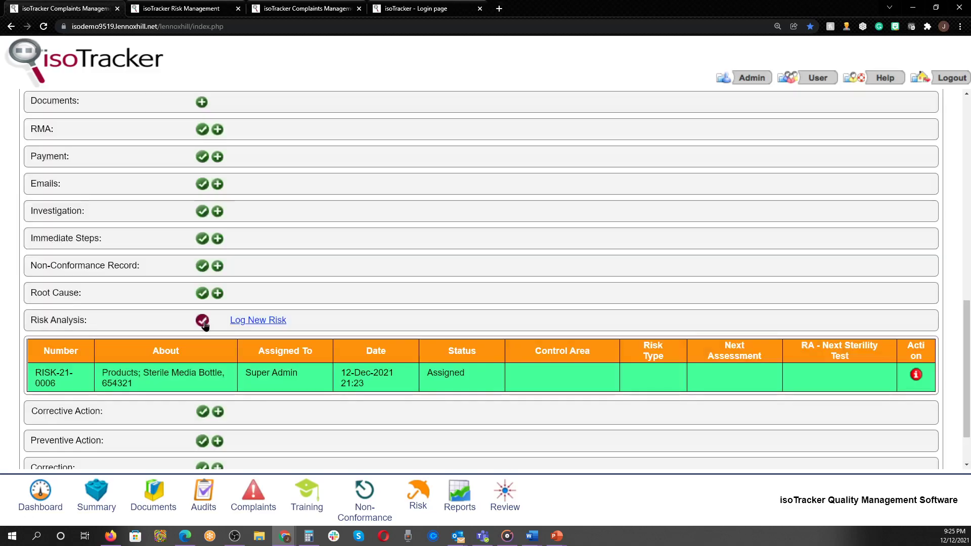
scroll(204, 324, "down", 1)
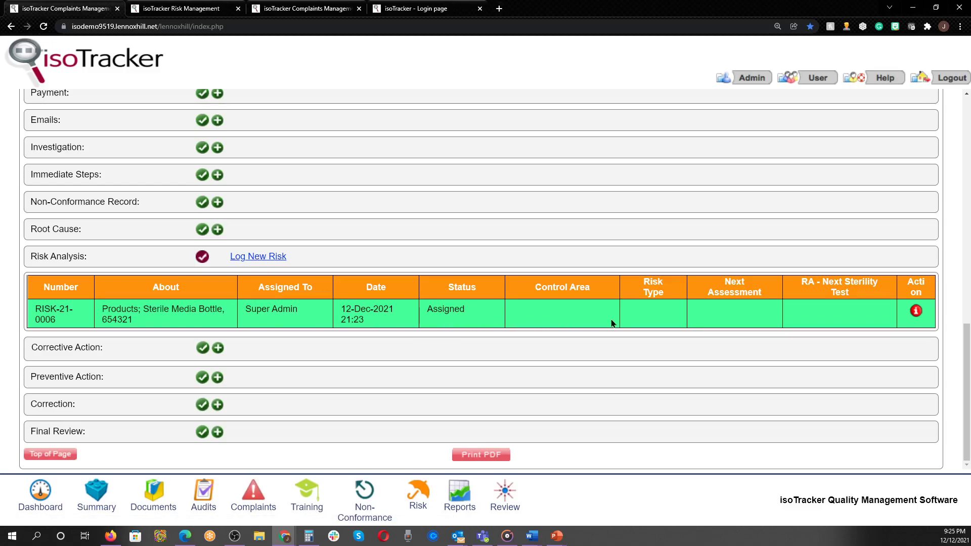
left_click(917, 312)
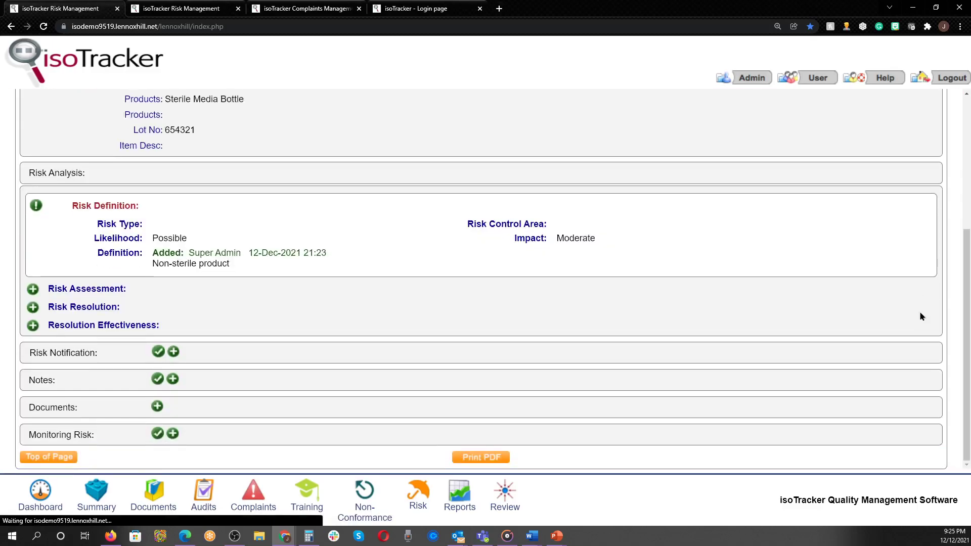
scroll(851, 301, "up", 4)
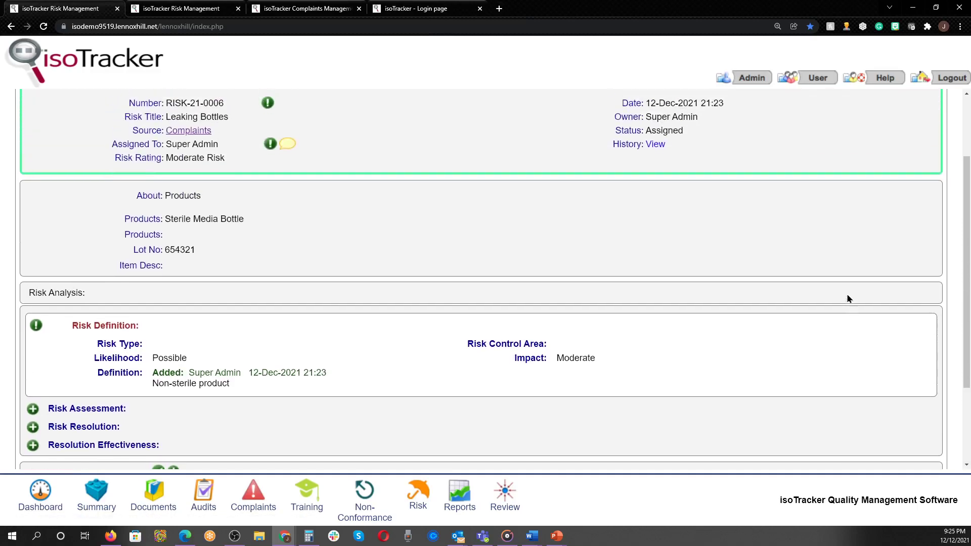